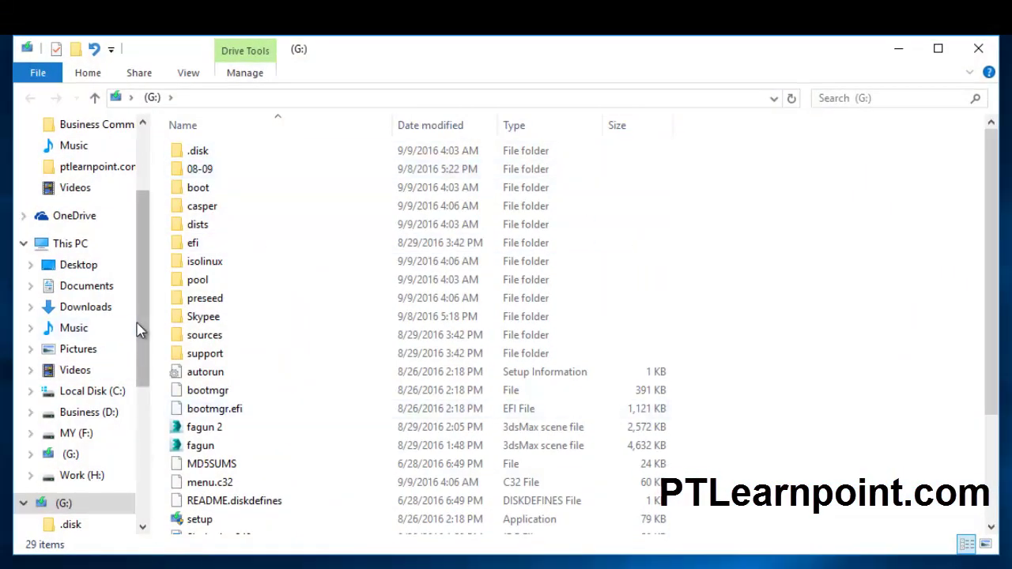
- Quick-format drive (G:) as NTFS, accepting the erase warning, then close the Format window
drag(144, 324, 142, 428)
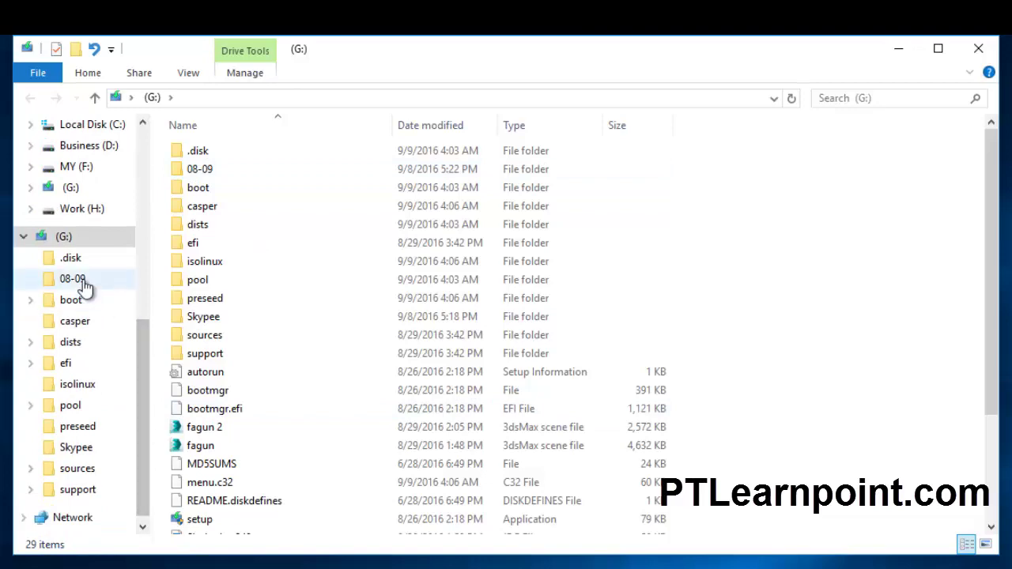
right_click(69, 245)
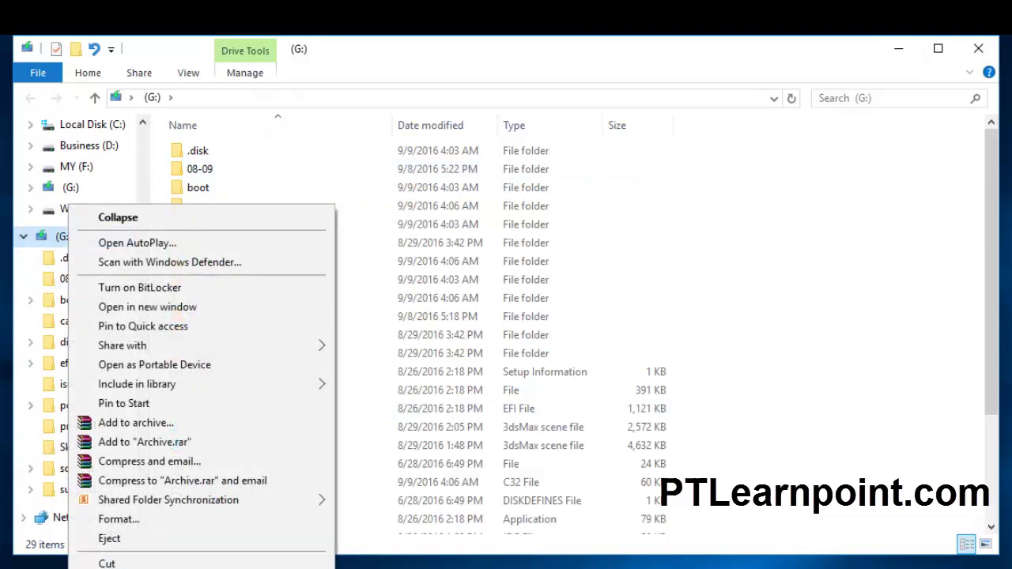
click(193, 523)
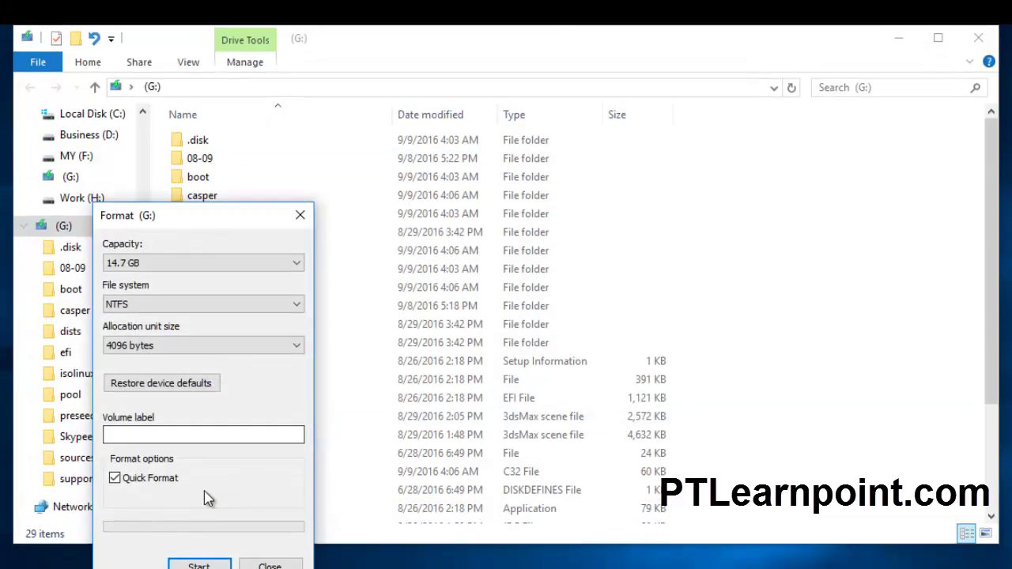
click(205, 527)
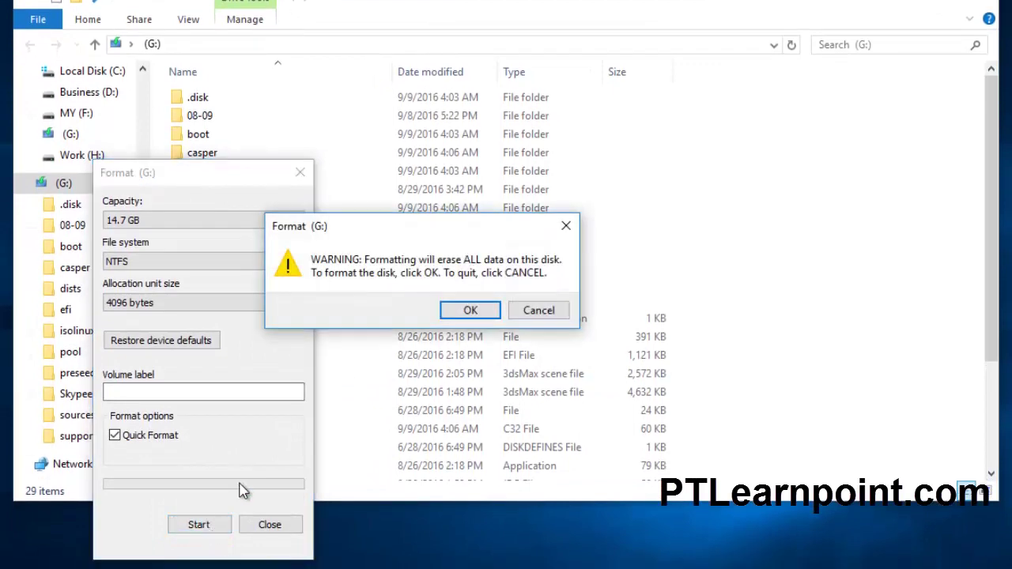
click(471, 311)
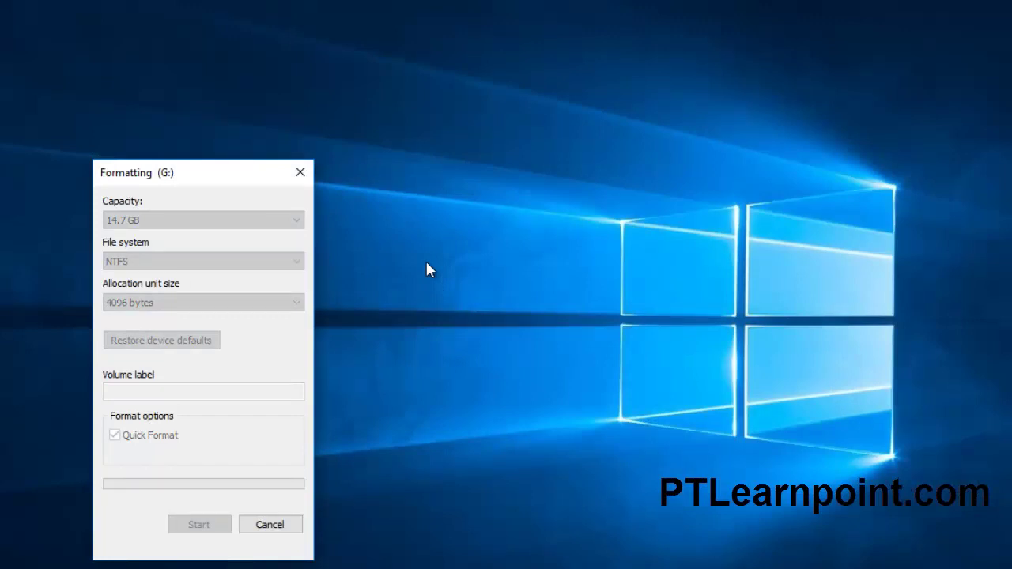
click(532, 308)
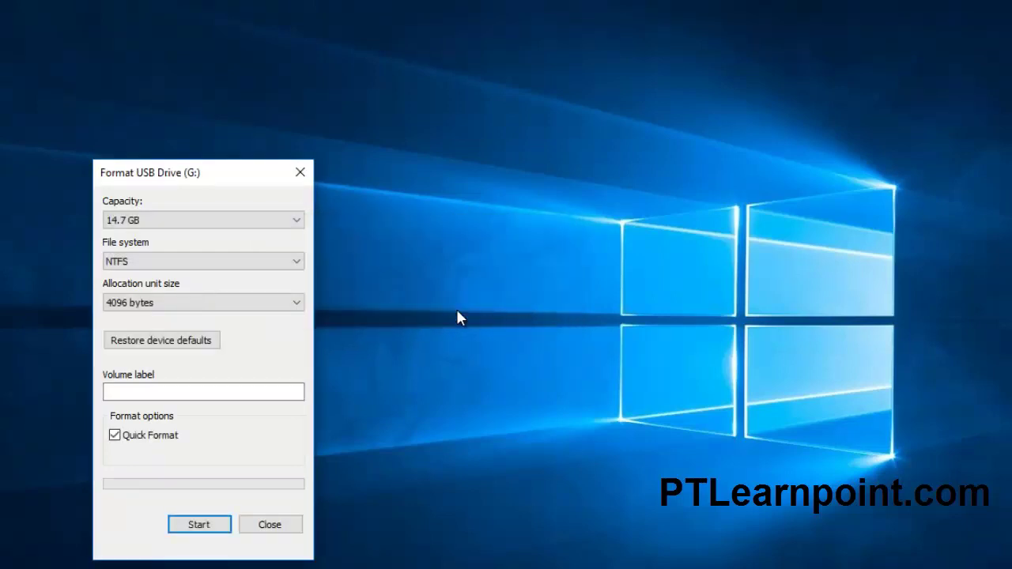
click(274, 528)
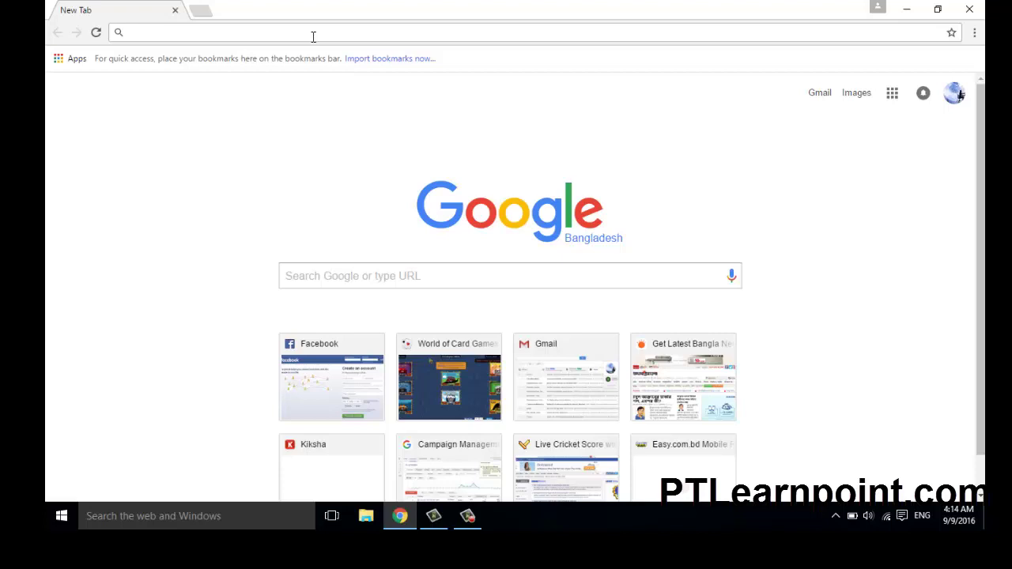
- Google 'linux mint download' and open the Download - Linux Mint result in a background tab
text(linux i)
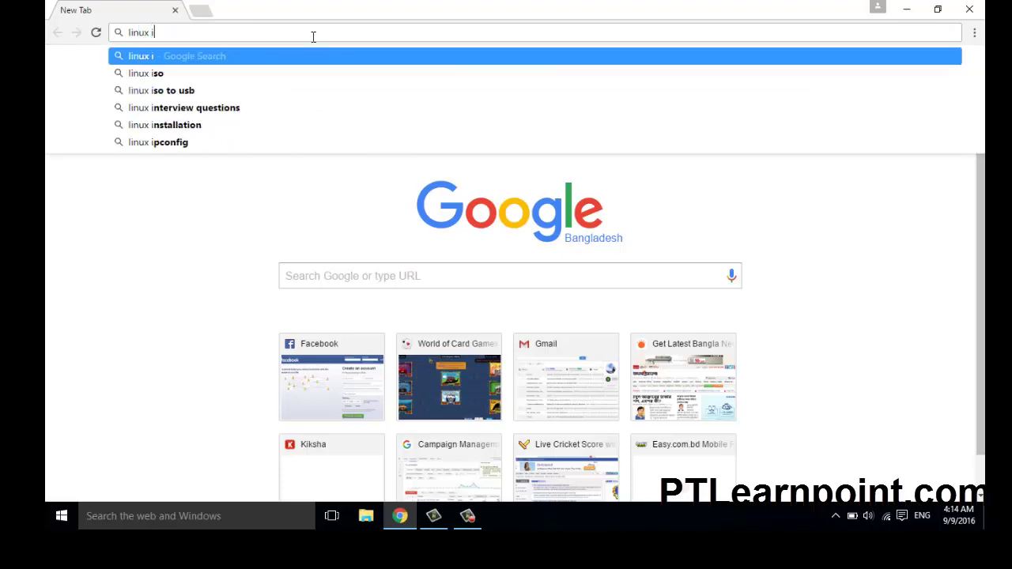
key(BackSpace)
text(m)
key(BackSpace)
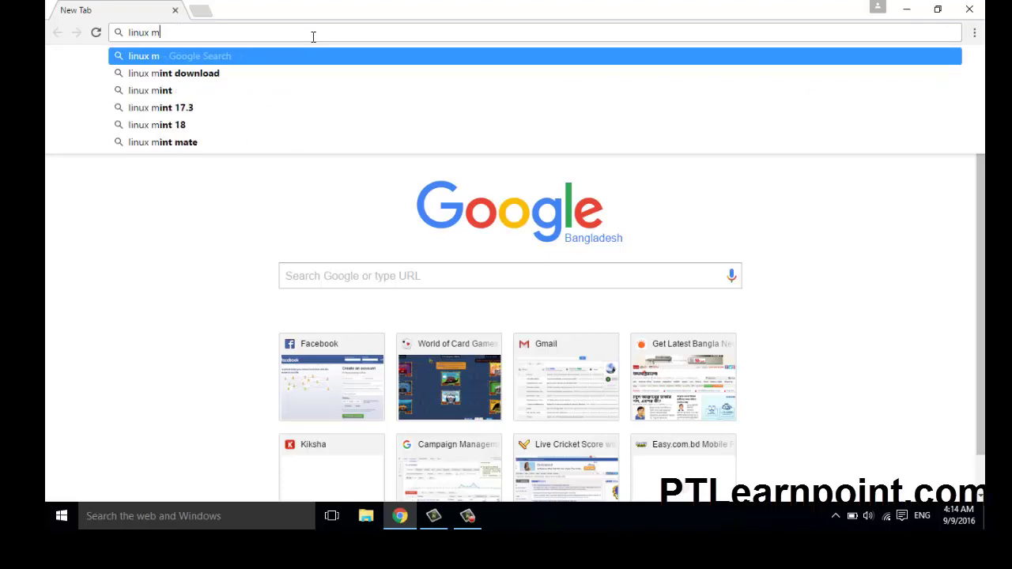
text(int download)
key(Return)
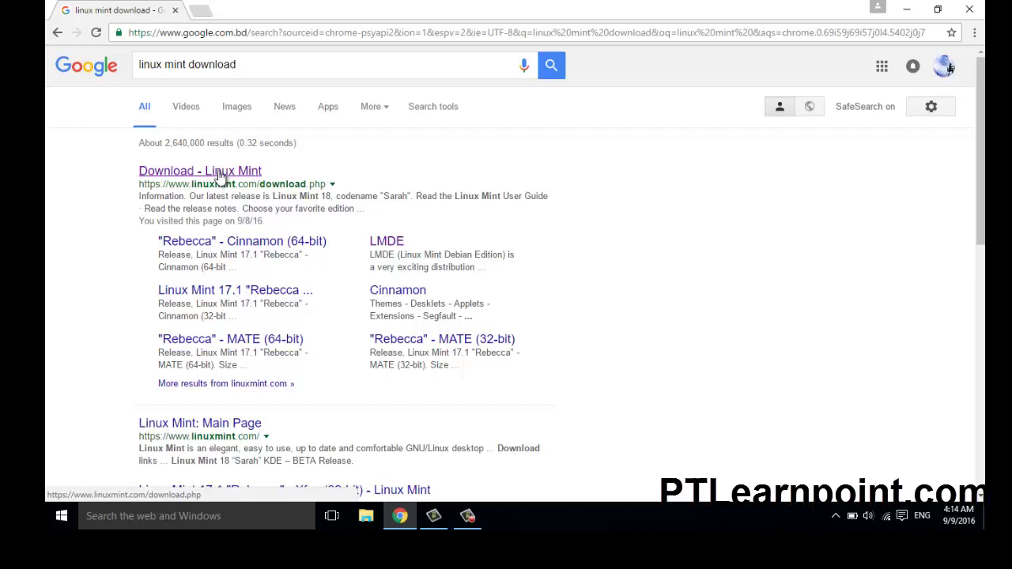
middle_click(220, 174)
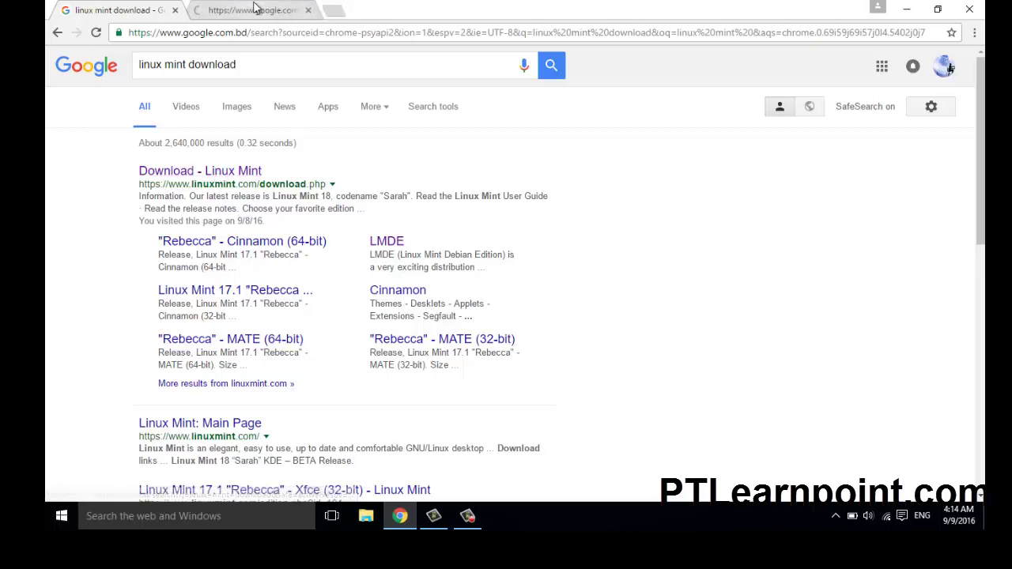
- Switch to the Linux Mint 18 download page and scroll down to the edition download links
click(255, 9)
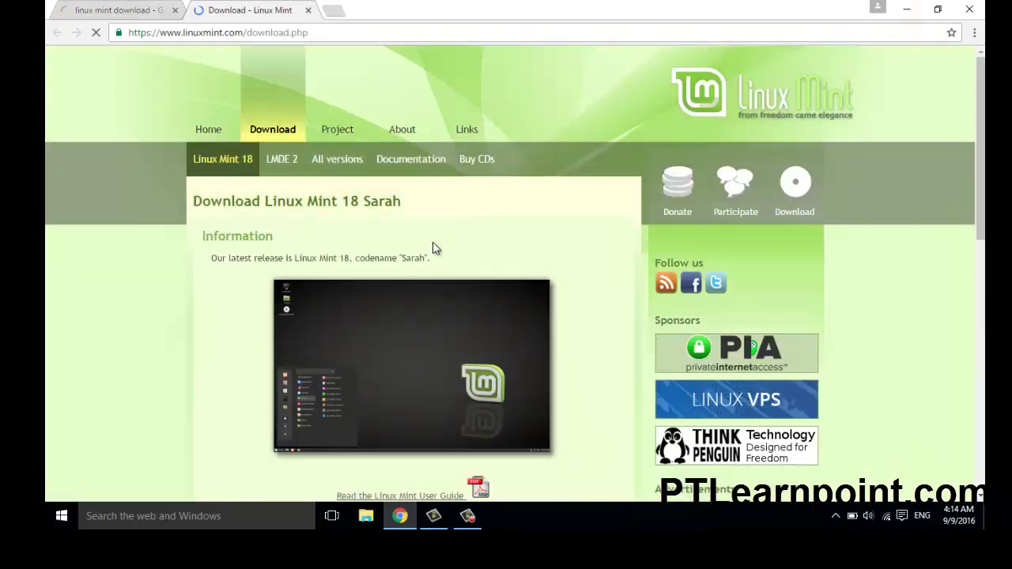
scroll(594, 217, down, 3)
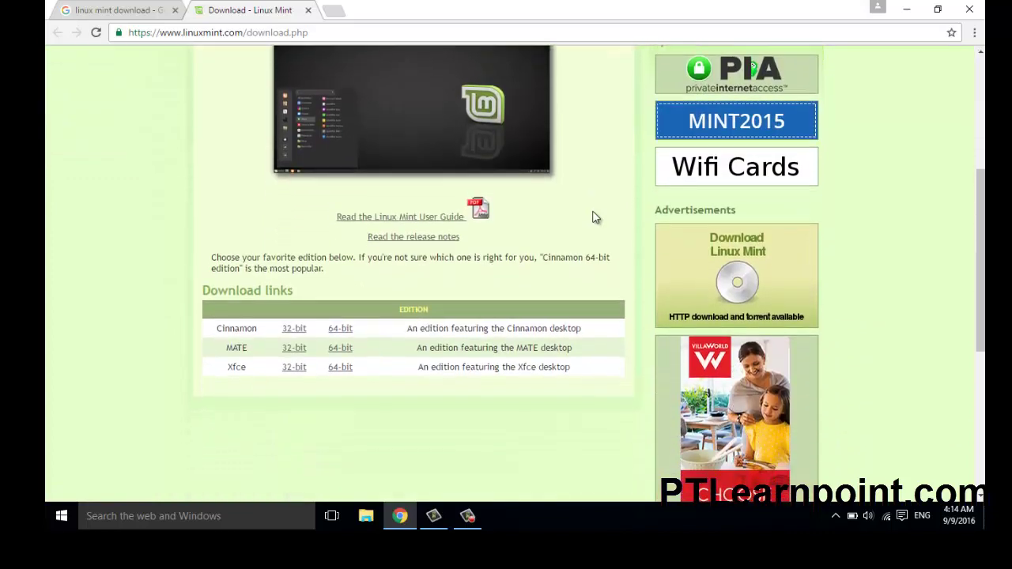
scroll(595, 218, up, 3)
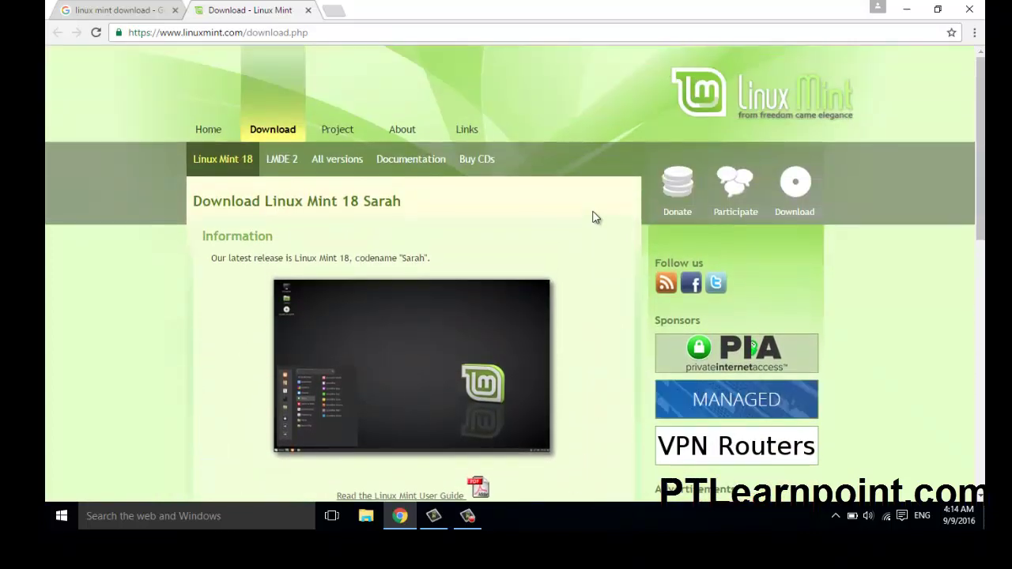
scroll(596, 217, down, 1)
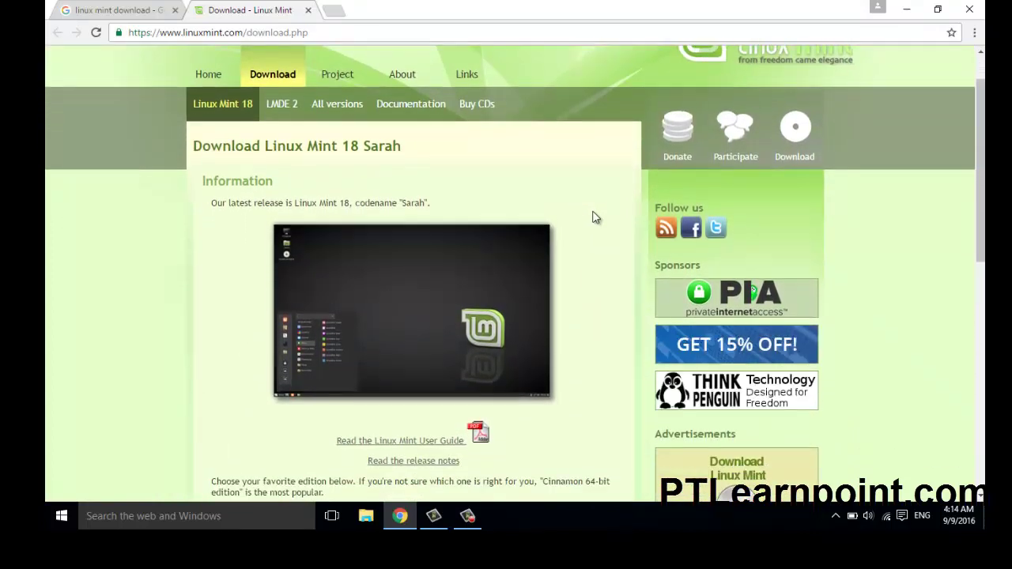
scroll(596, 217, down, 1)
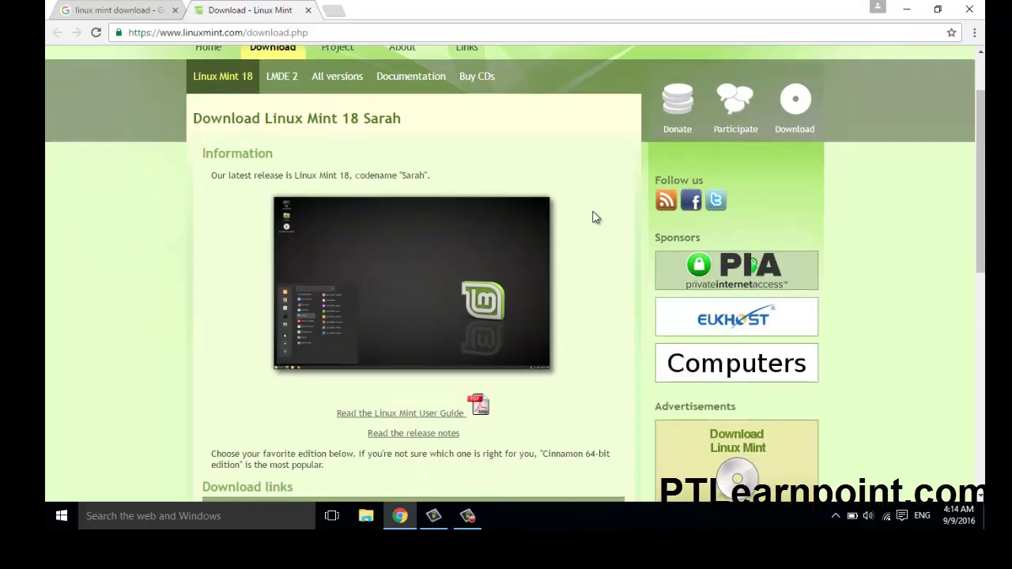
scroll(595, 217, down, 3)
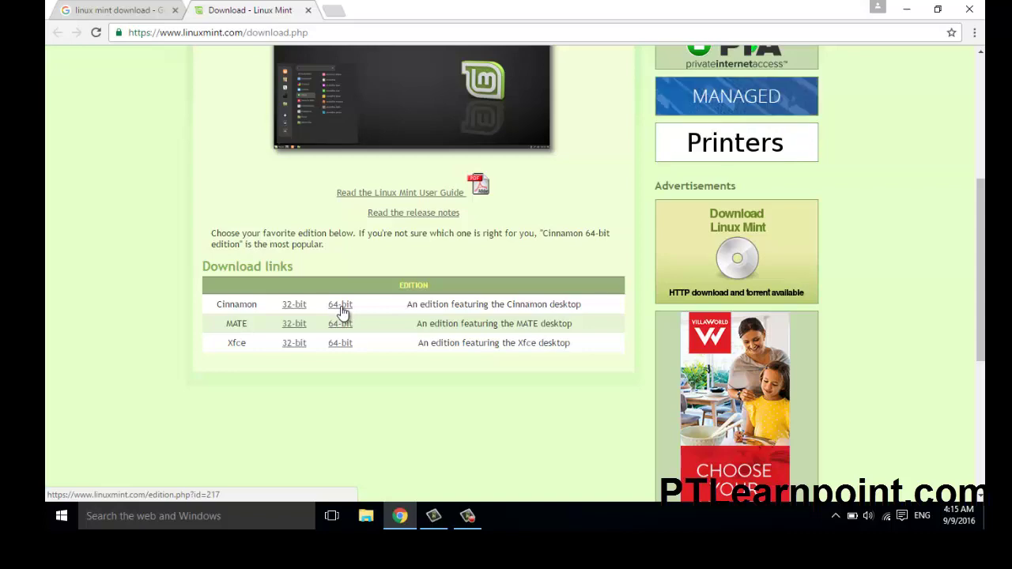
- Choose the Cinnamon 64-bit edition and download its ISO from the EvoWise CDN mirror
click(342, 313)
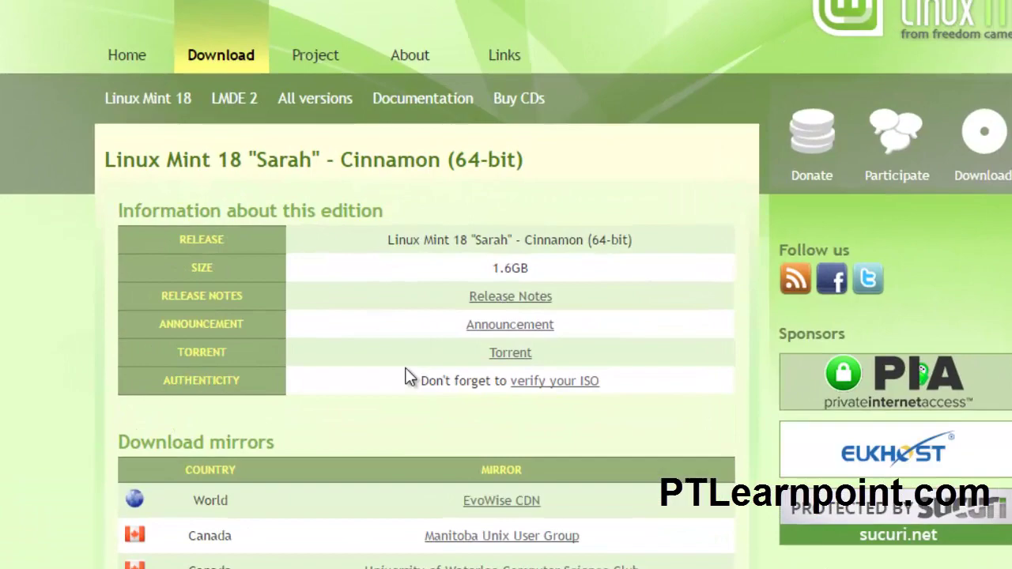
scroll(407, 374, down, 5)
scroll(406, 375, down, 7)
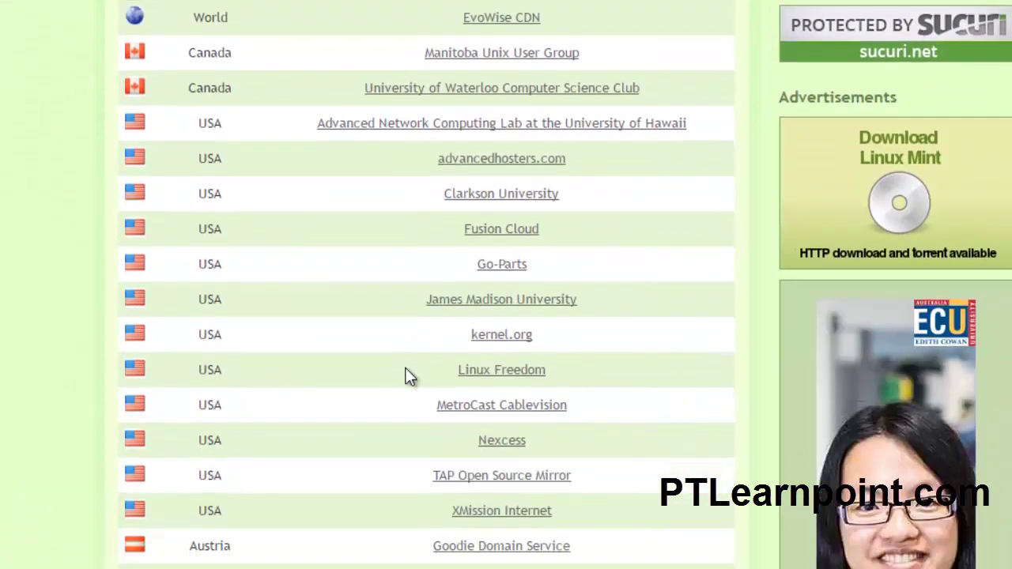
scroll(406, 377, up, 8)
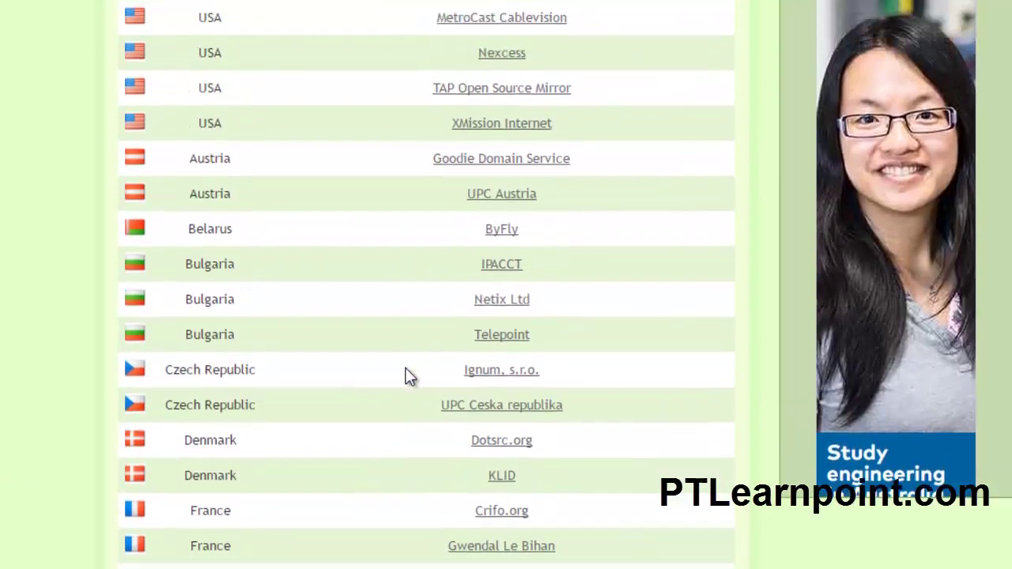
scroll(407, 377, up, 1)
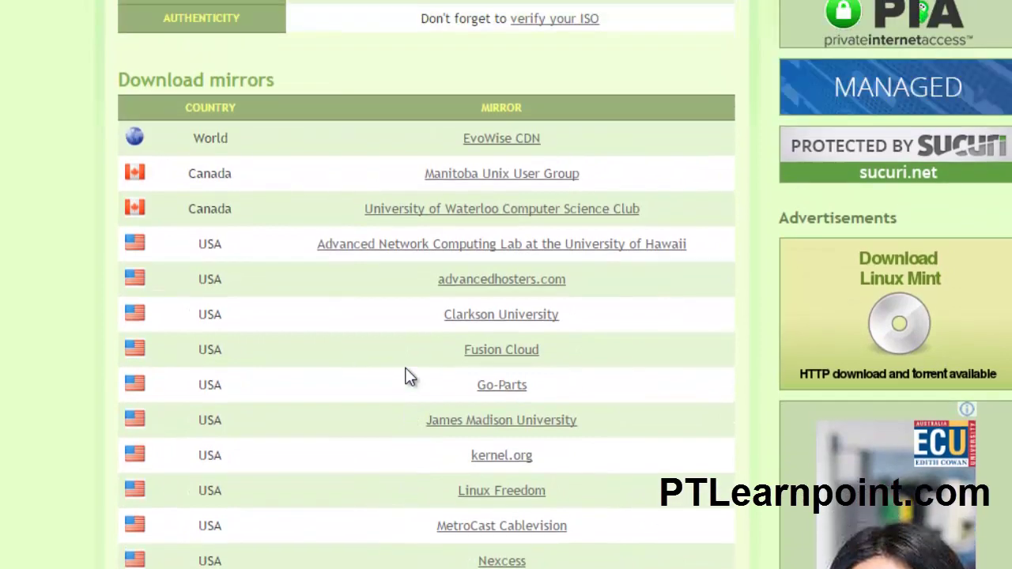
scroll(408, 375, down, 2)
scroll(375, 324, up, 2)
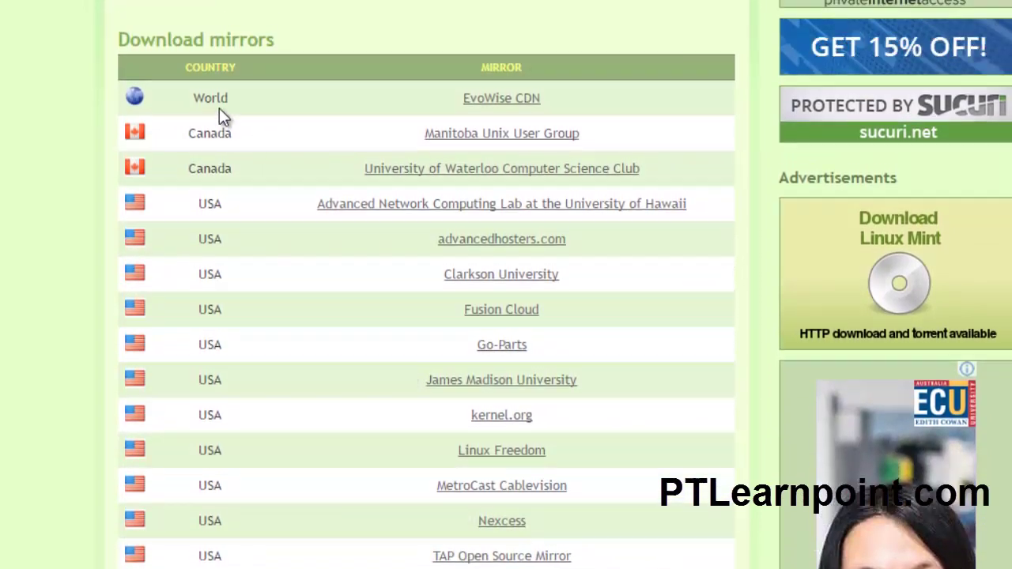
click(508, 98)
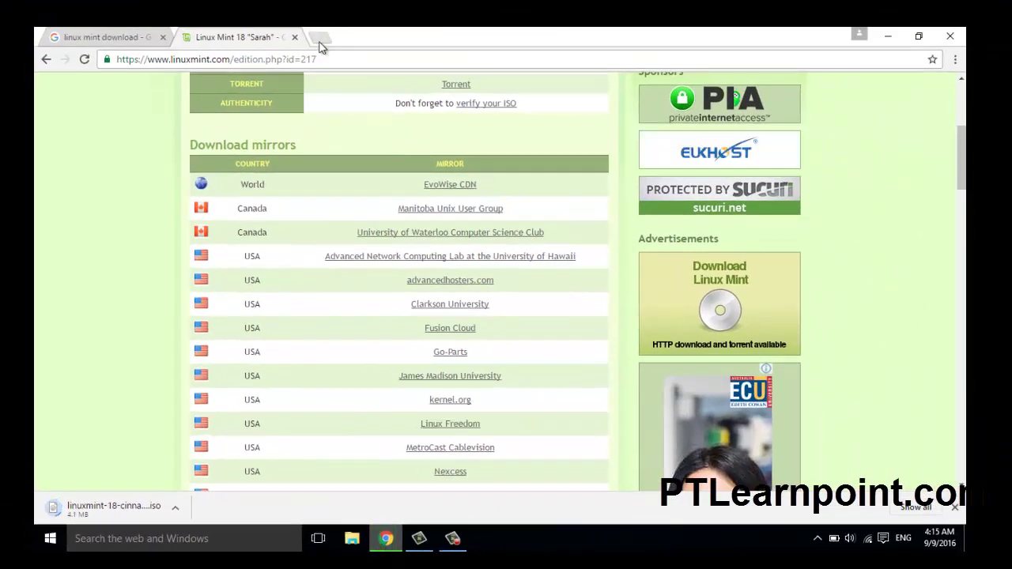
- In a new tab, Google 'universal usb installer' and open the Pendrivelinux 'Easy as 1 2 3' page
click(321, 37)
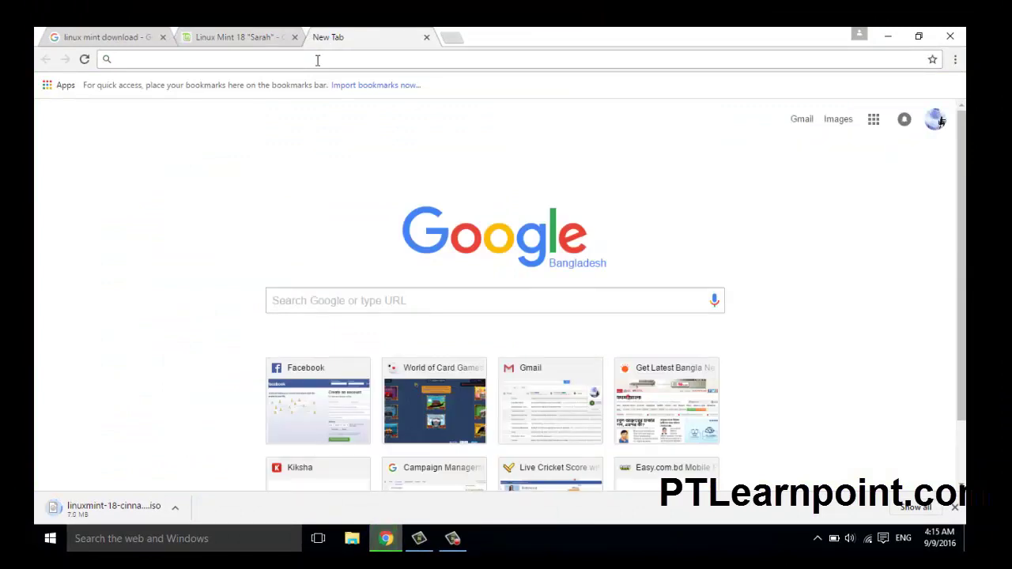
click(336, 303)
text(unive)
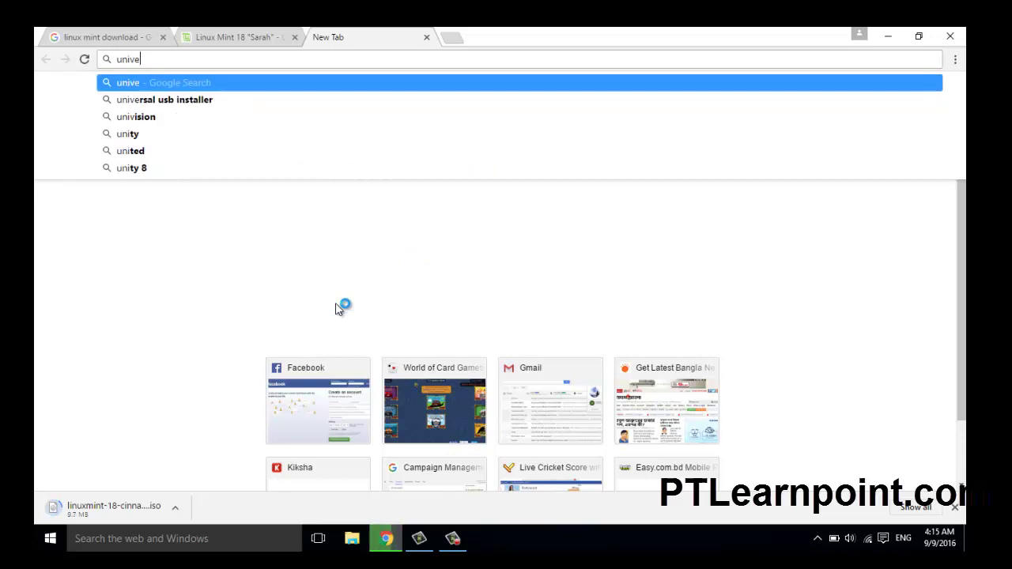
text(rsal us)
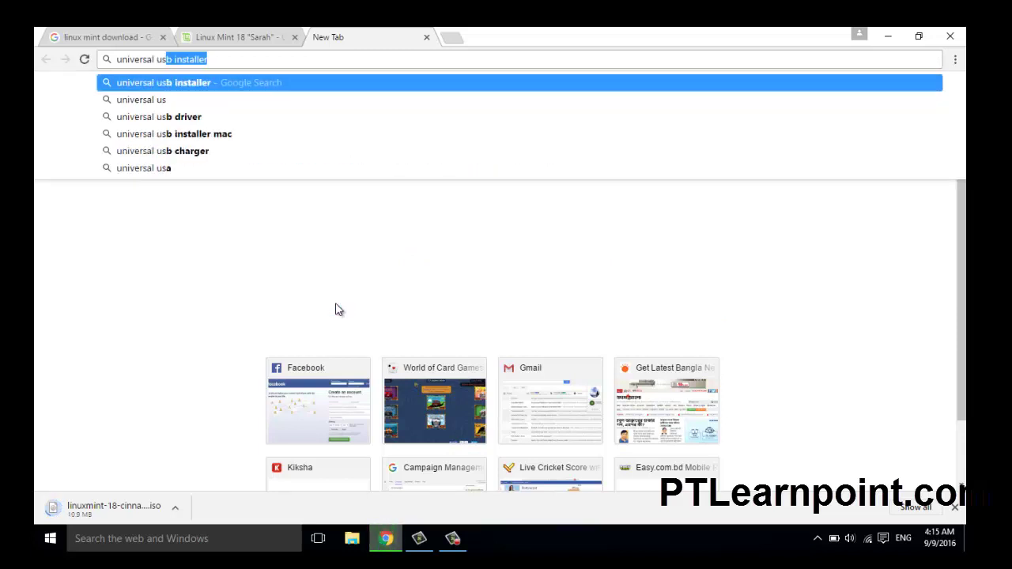
key(Return)
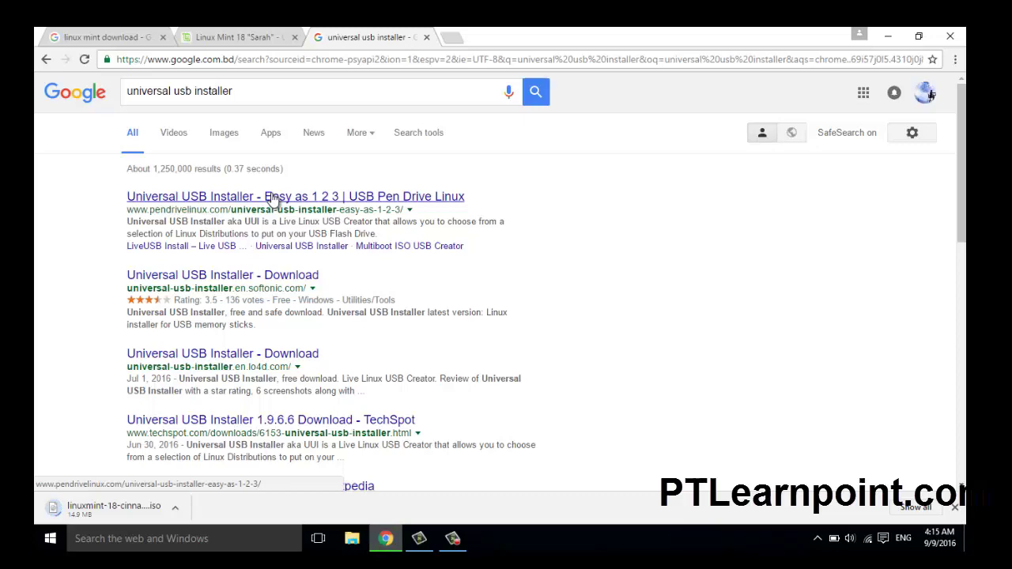
click(272, 198)
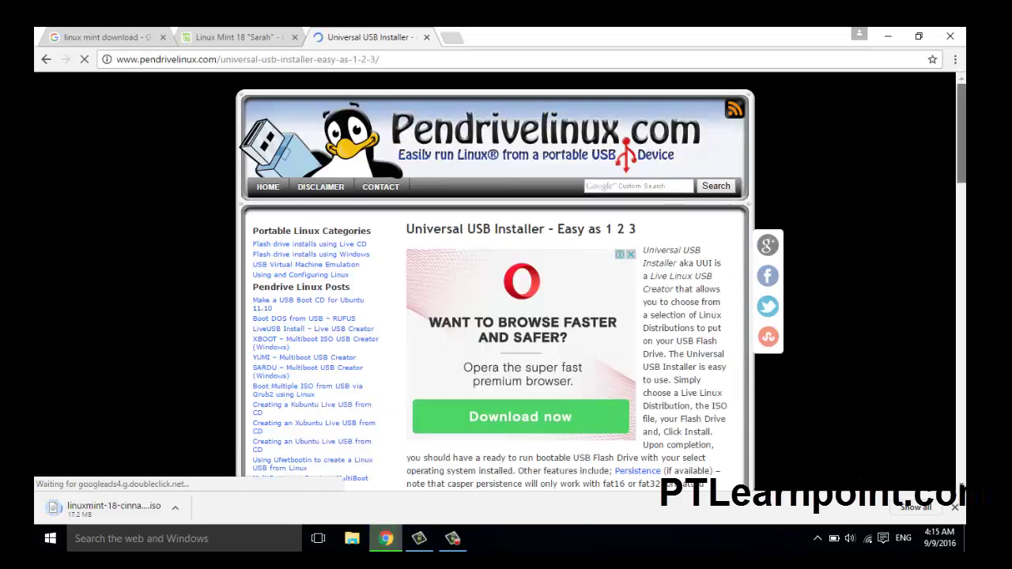
- Download Universal-USB-Installer-1.9.6.6.exe from Pendrivelinux and show Chrome's full Downloads list
scroll(506, 277, down, 4)
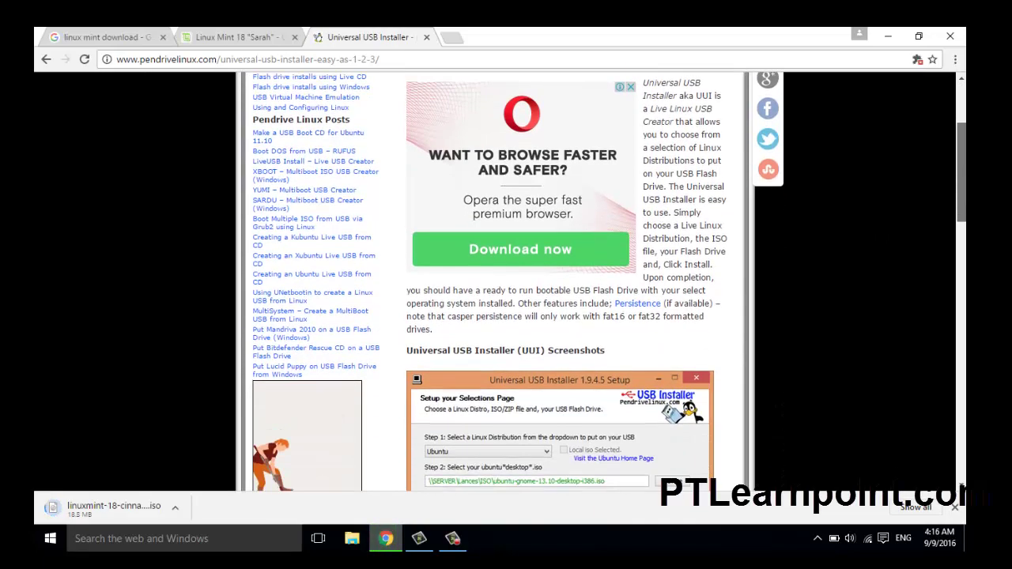
drag(962, 145, 734, 461)
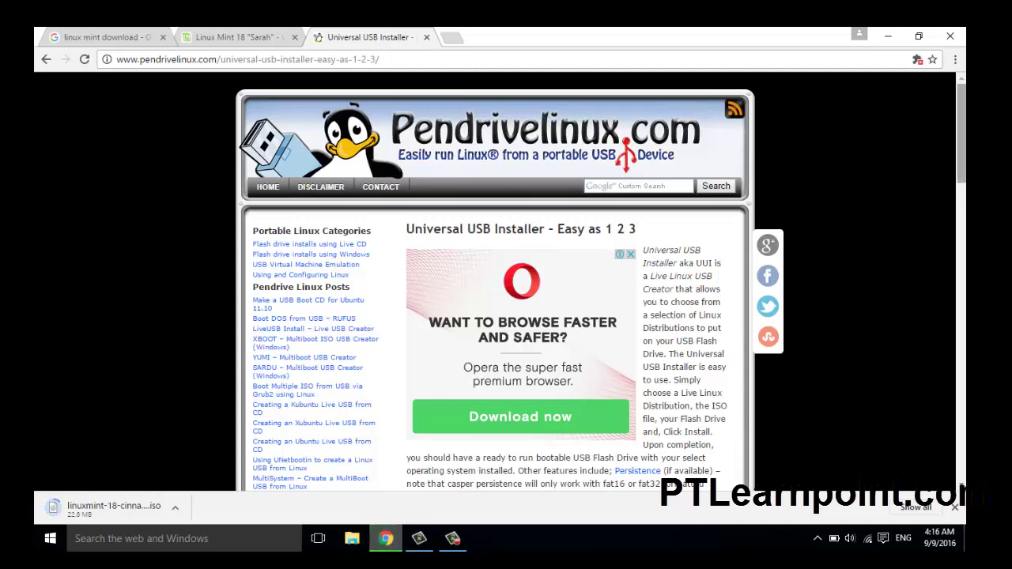
drag(960, 178, 963, 371)
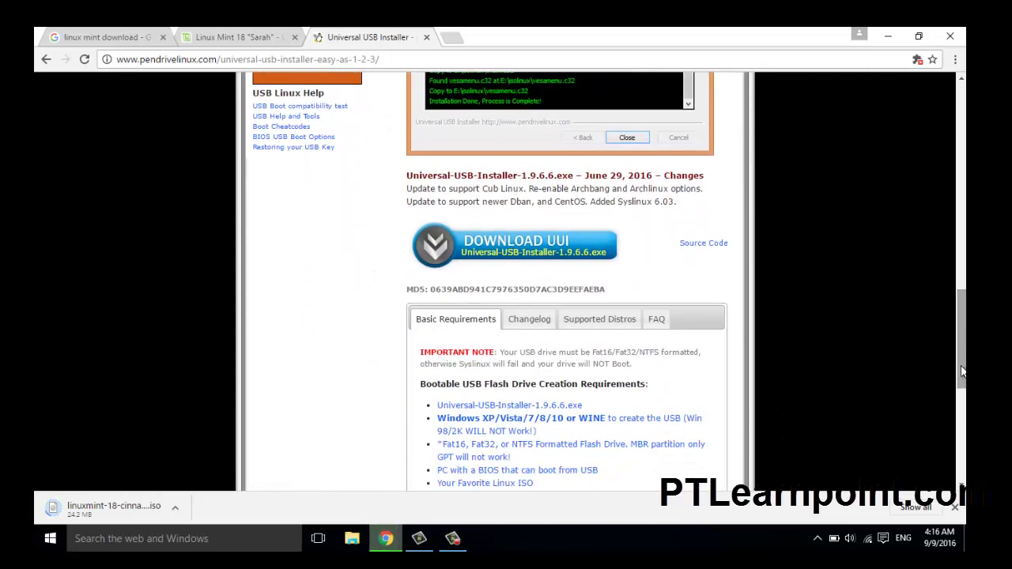
click(555, 253)
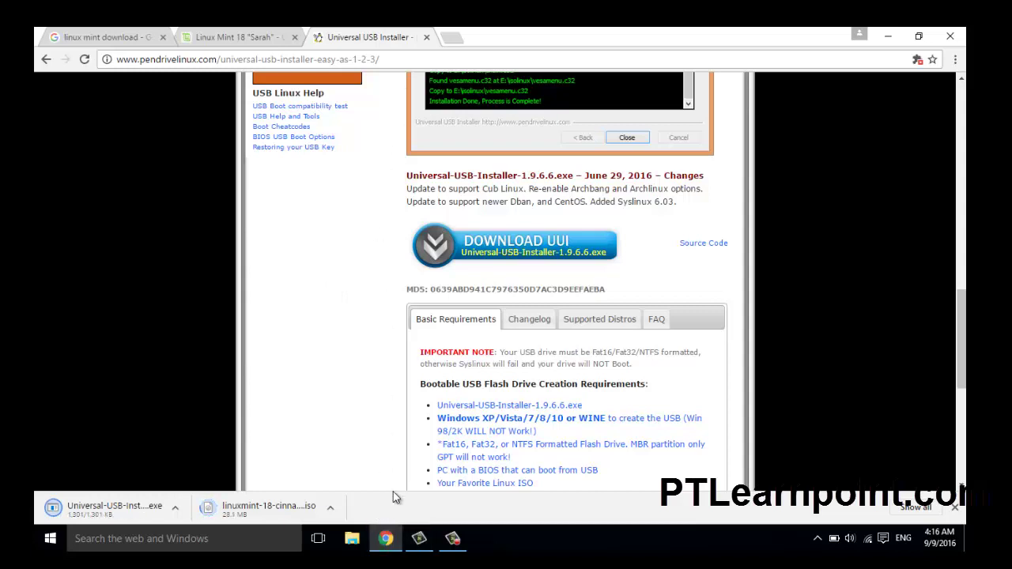
click(916, 507)
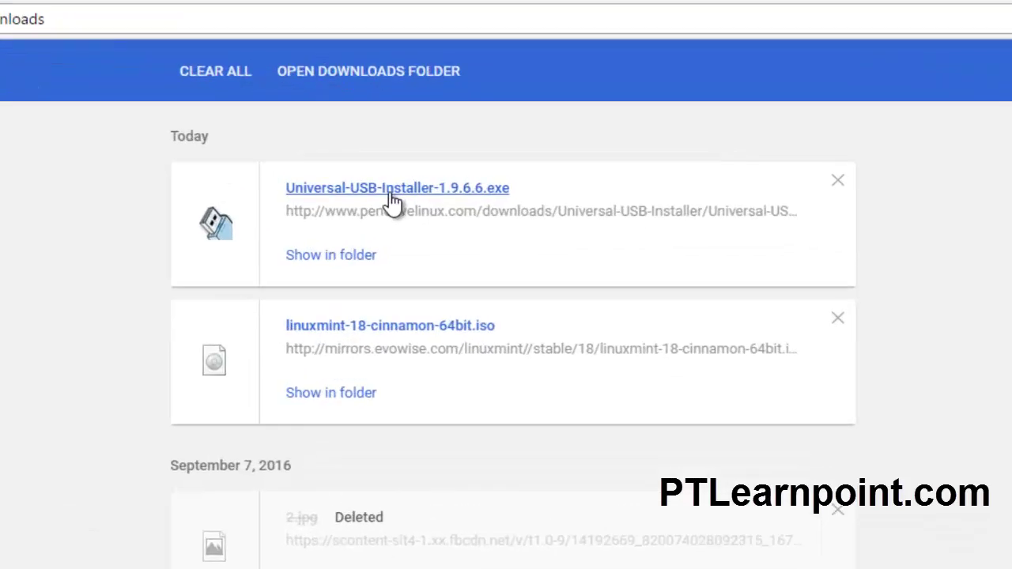
- Run the Universal USB Installer, accept the licence, and choose Linux Mint as the distribution
click(393, 198)
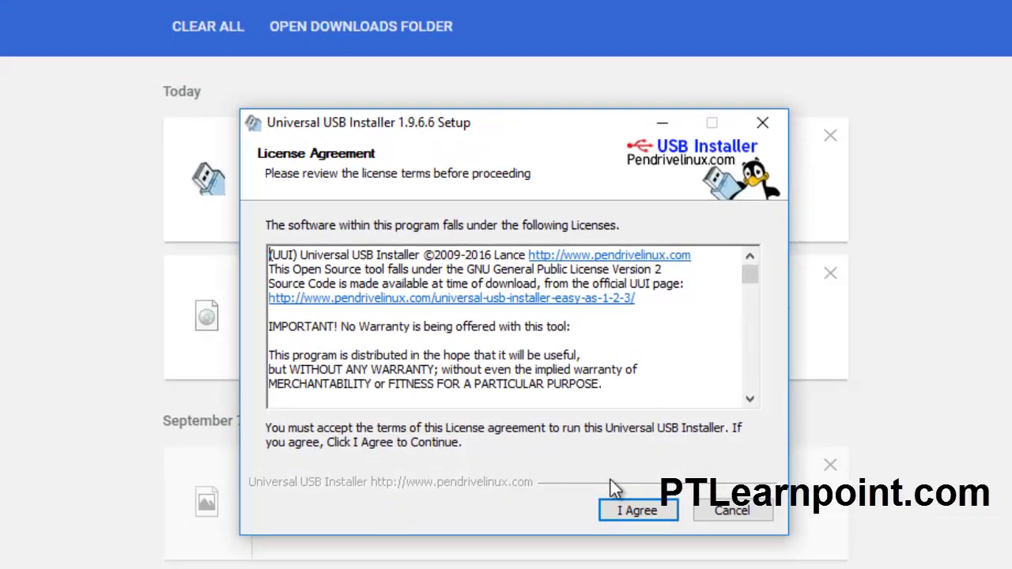
click(623, 509)
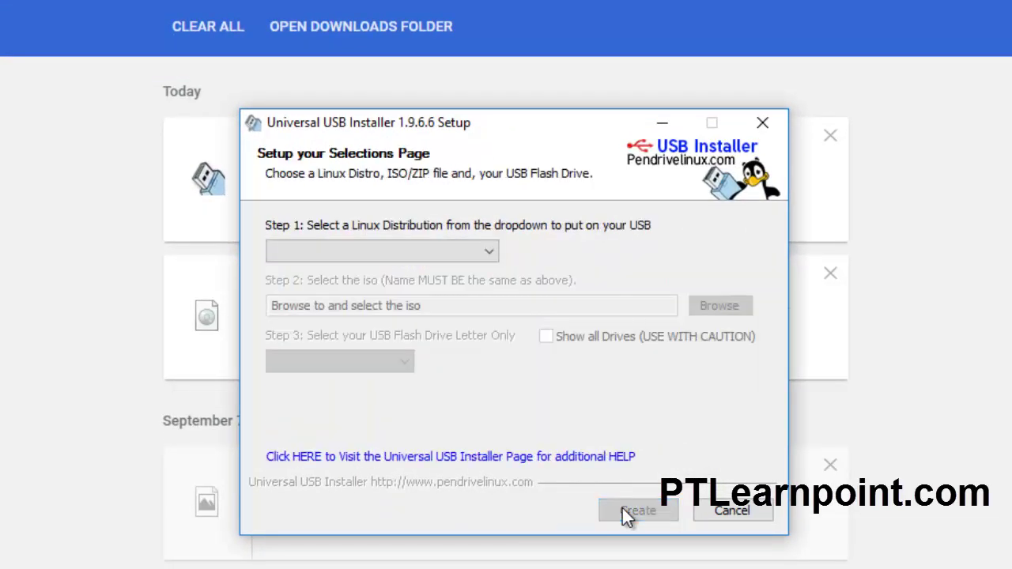
click(465, 252)
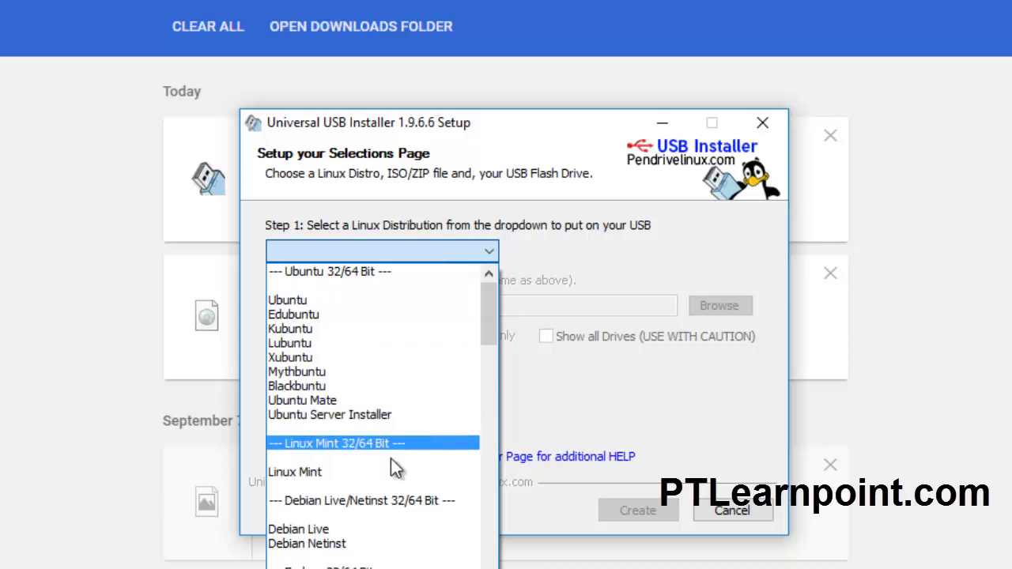
click(373, 472)
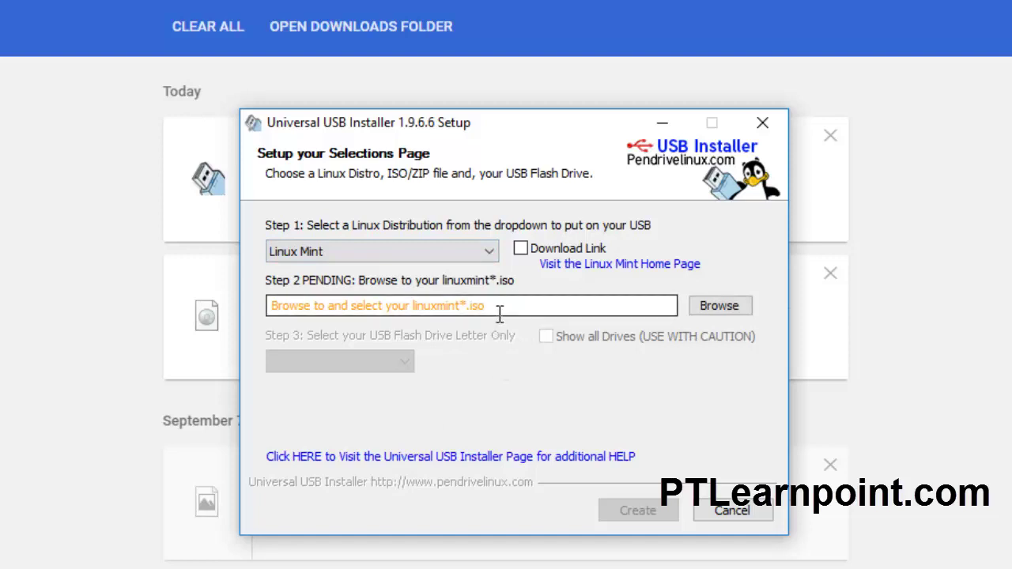
- Set linuxmint-18-cinnamon-64bit.iso from the Downloads folder as the source ISO
click(707, 315)
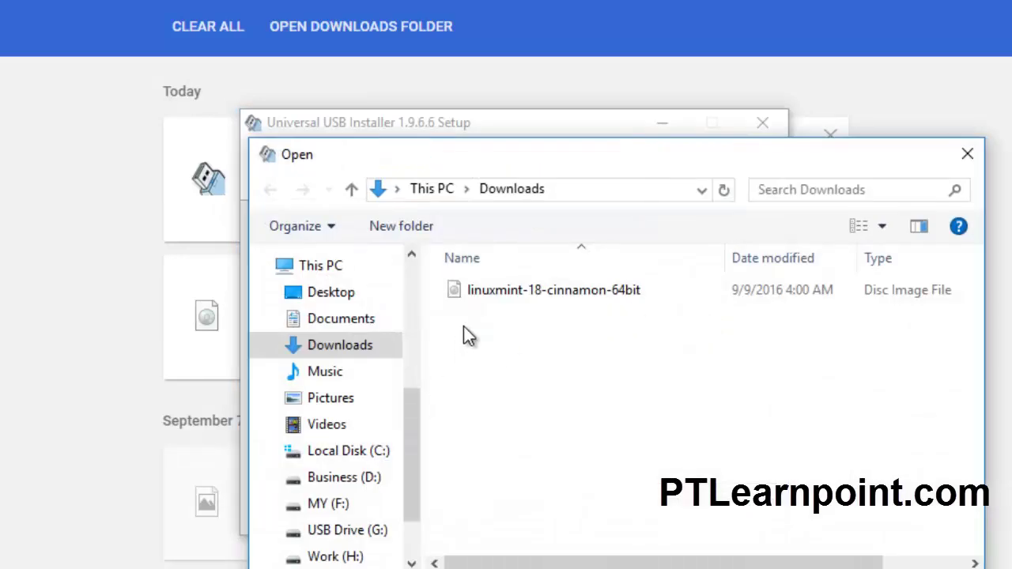
click(501, 289)
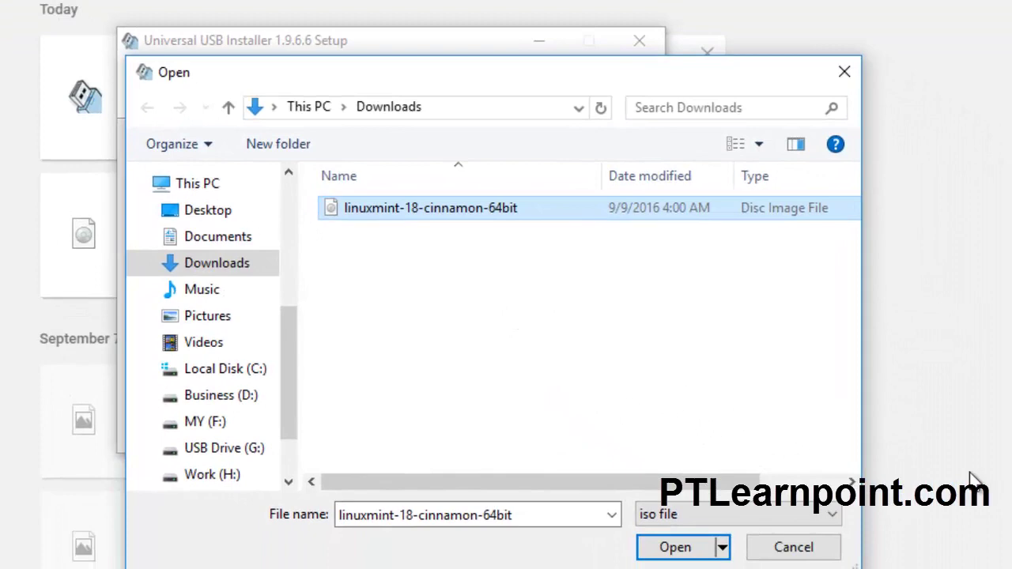
click(683, 549)
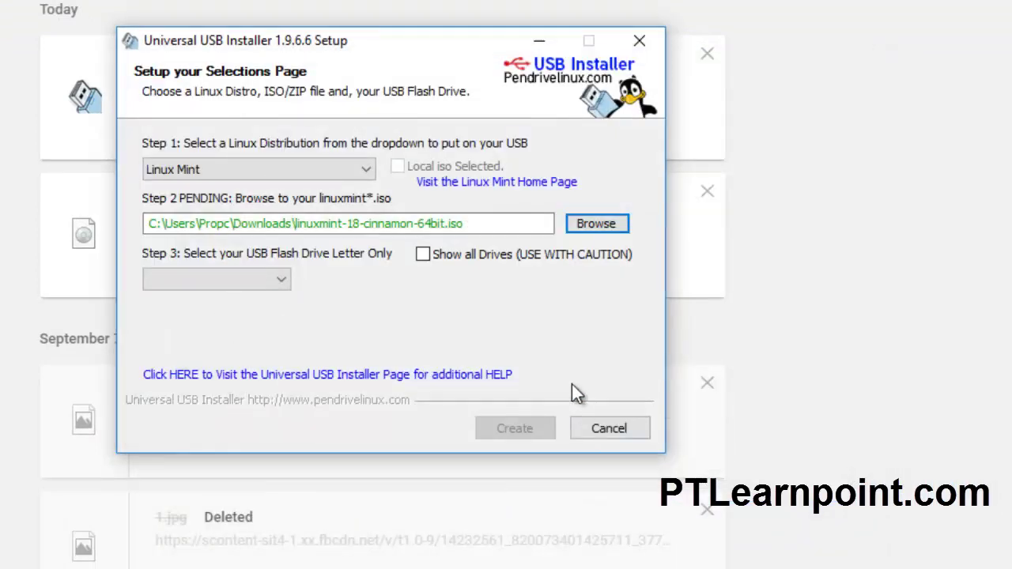
click(272, 278)
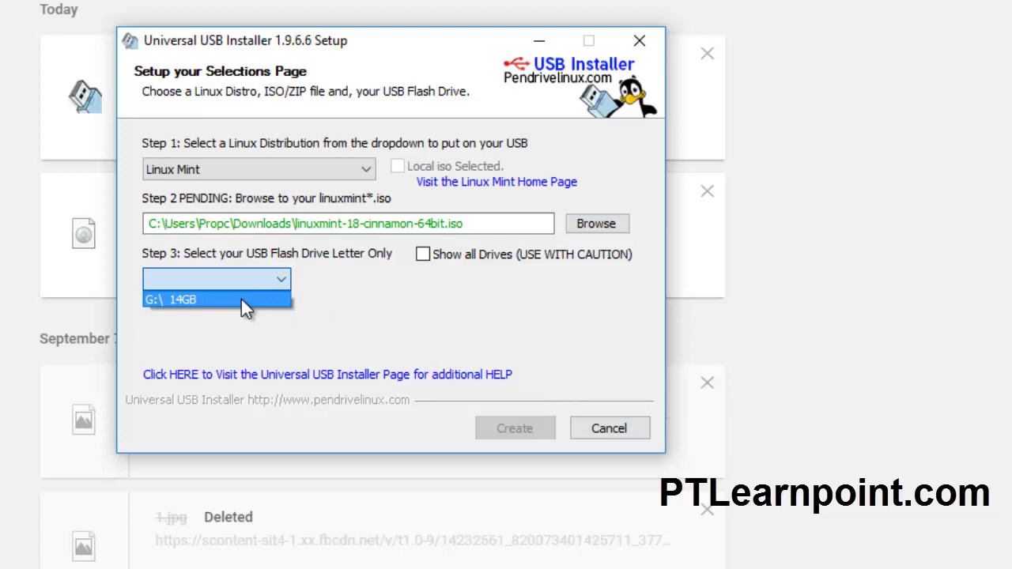
- Target the 14GB G:\ drive, enable Fat32 formatting, and create the bootable Linux Mint USB
click(241, 299)
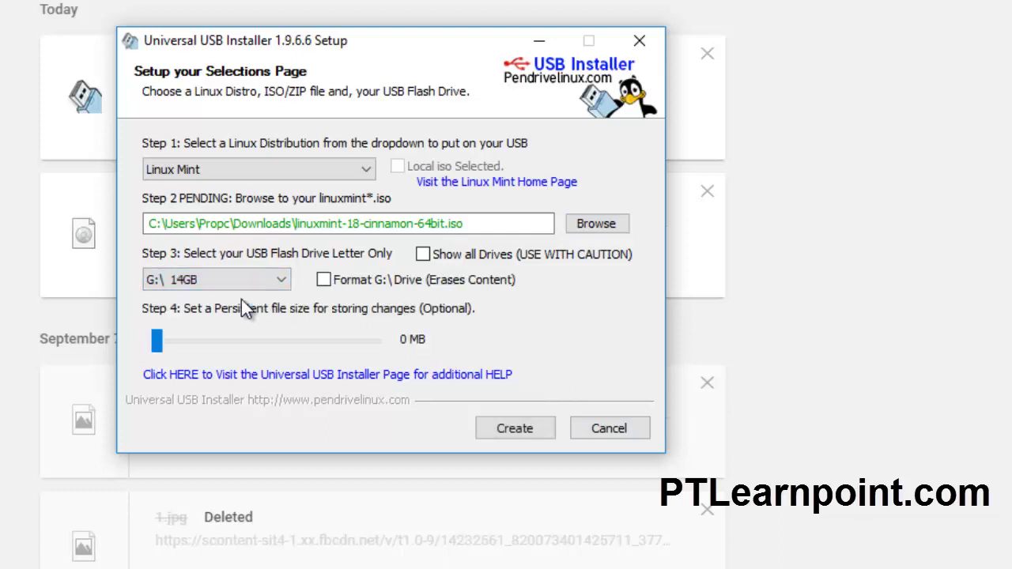
click(323, 283)
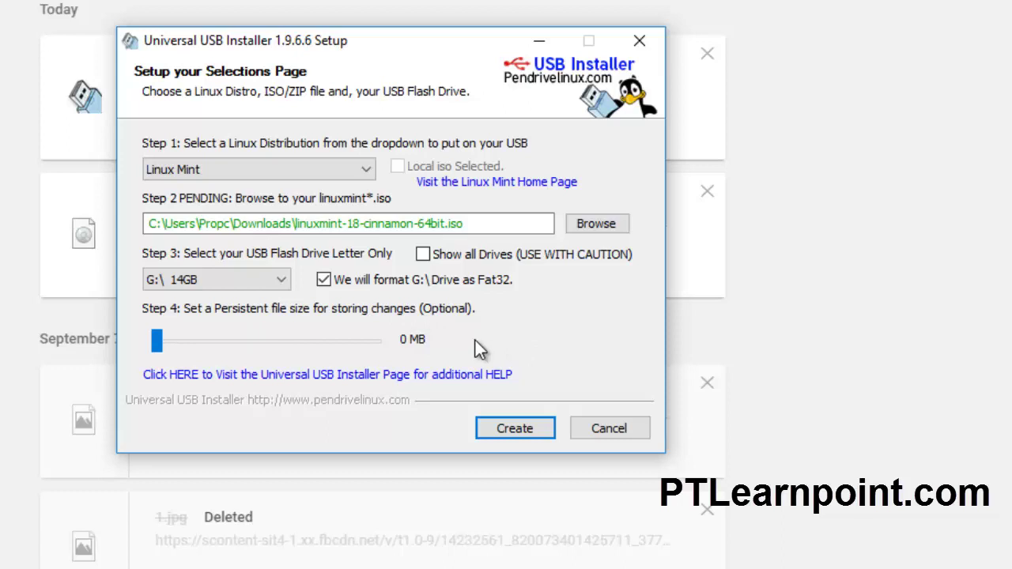
click(497, 434)
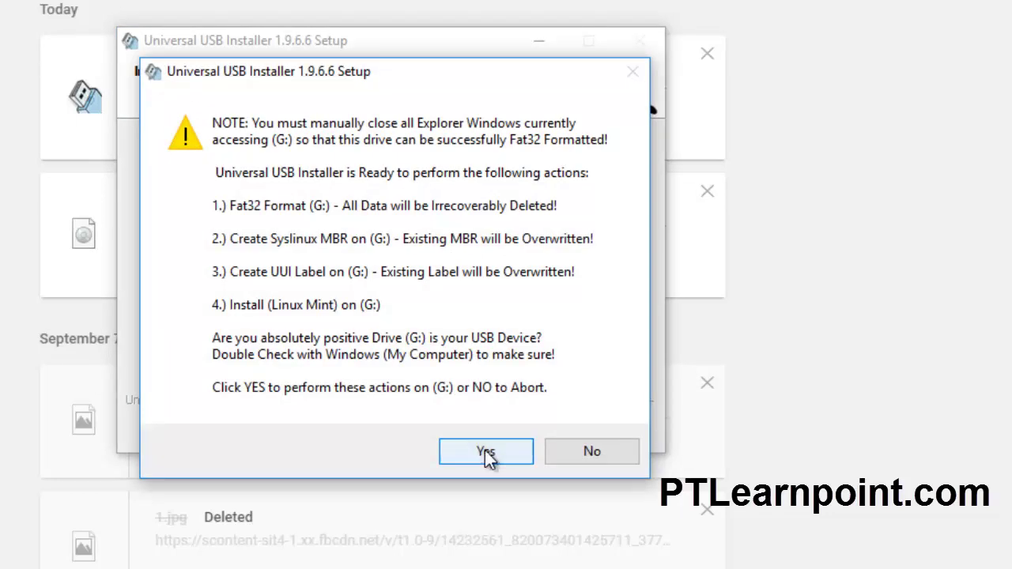
click(487, 454)
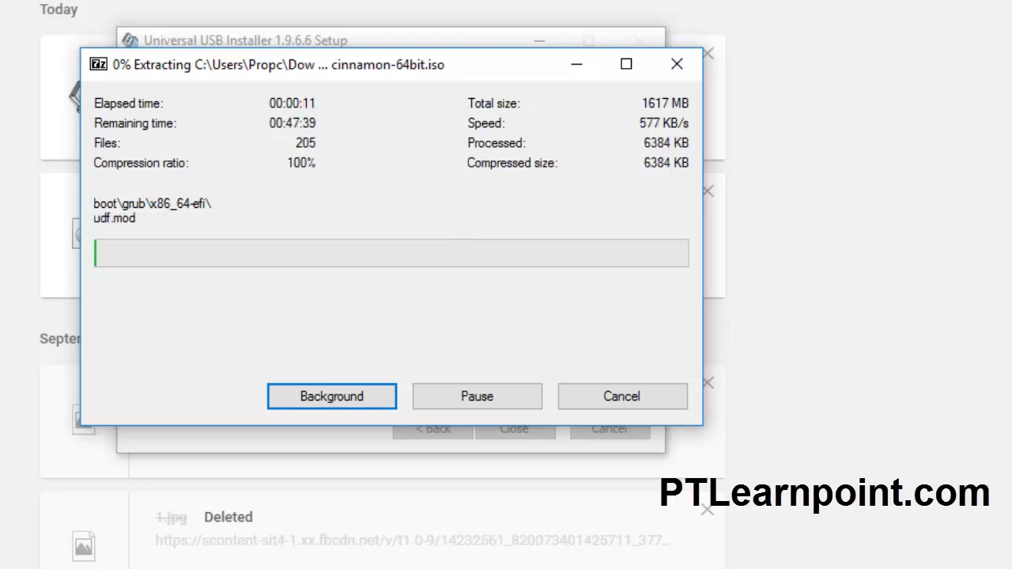
mouse_move(421, 566)
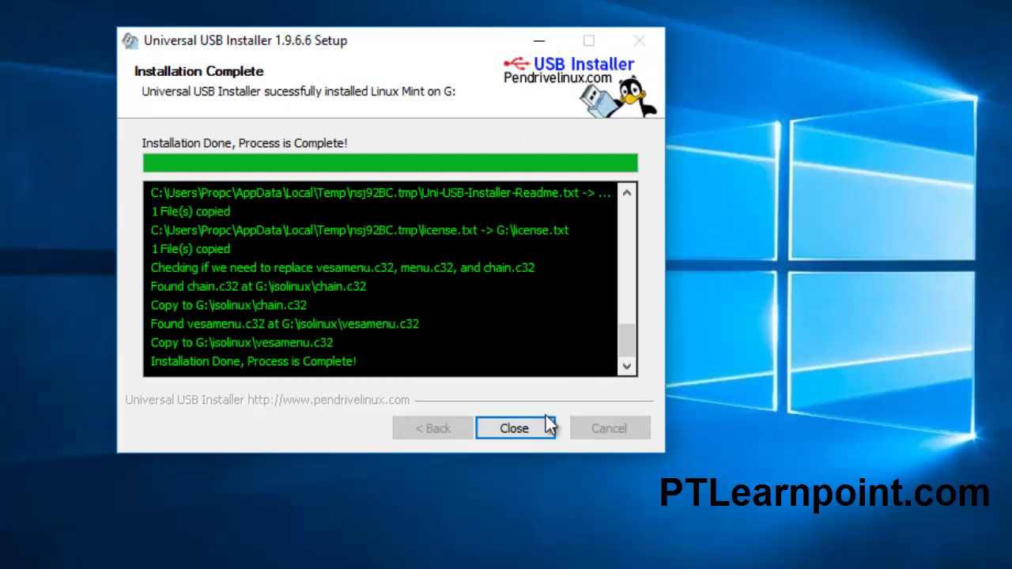
- Close the installer and open UUI (G:) in This PC, showing .disk, boot, casper and isolinux
click(515, 429)
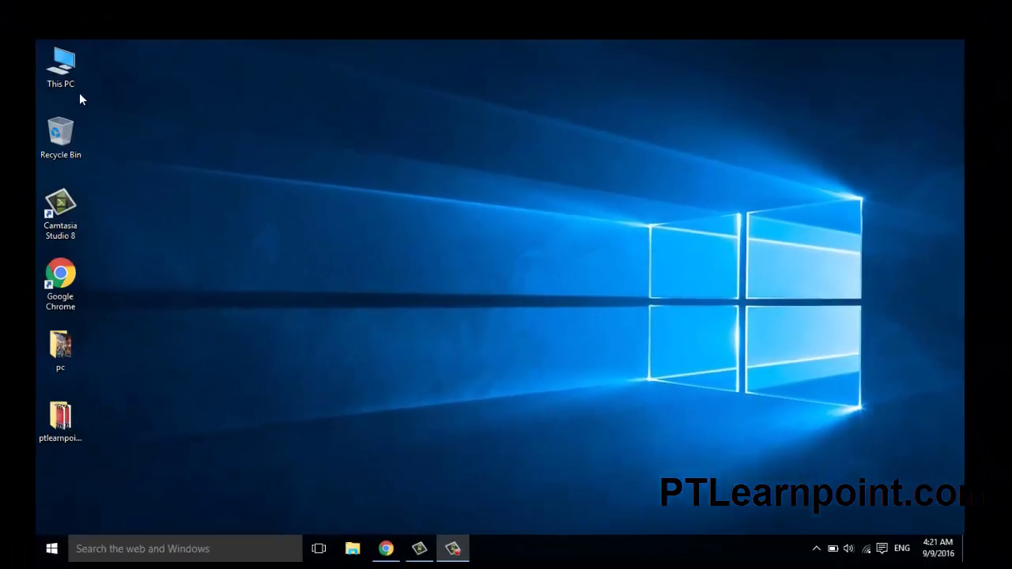
click(74, 87)
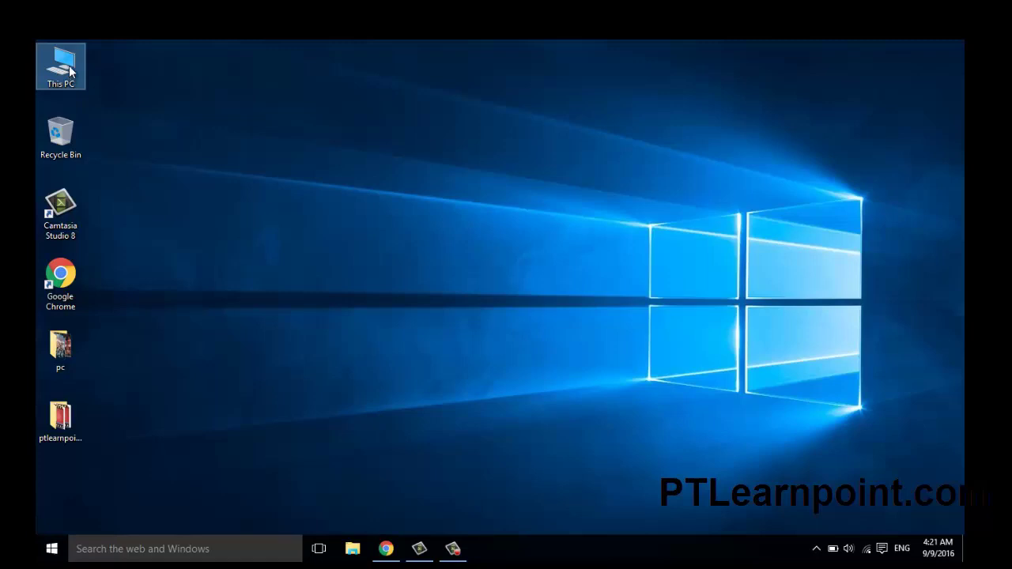
double_click(70, 71)
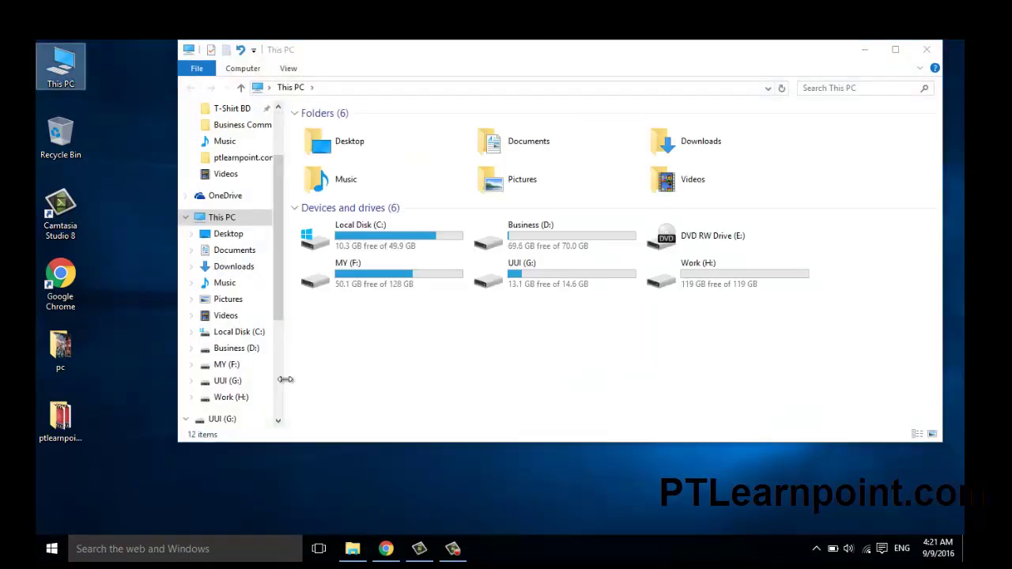
click(185, 419)
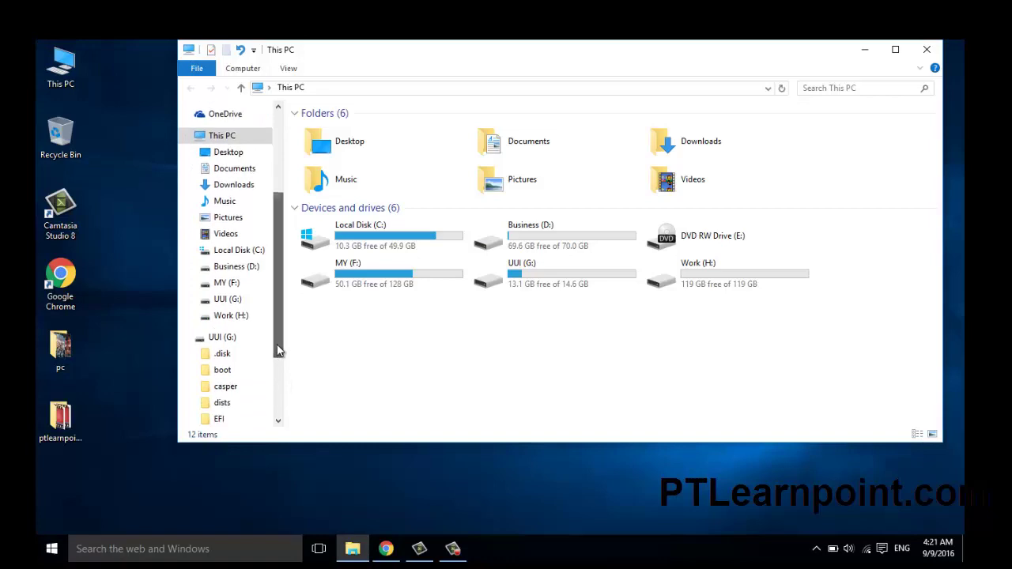
click(232, 336)
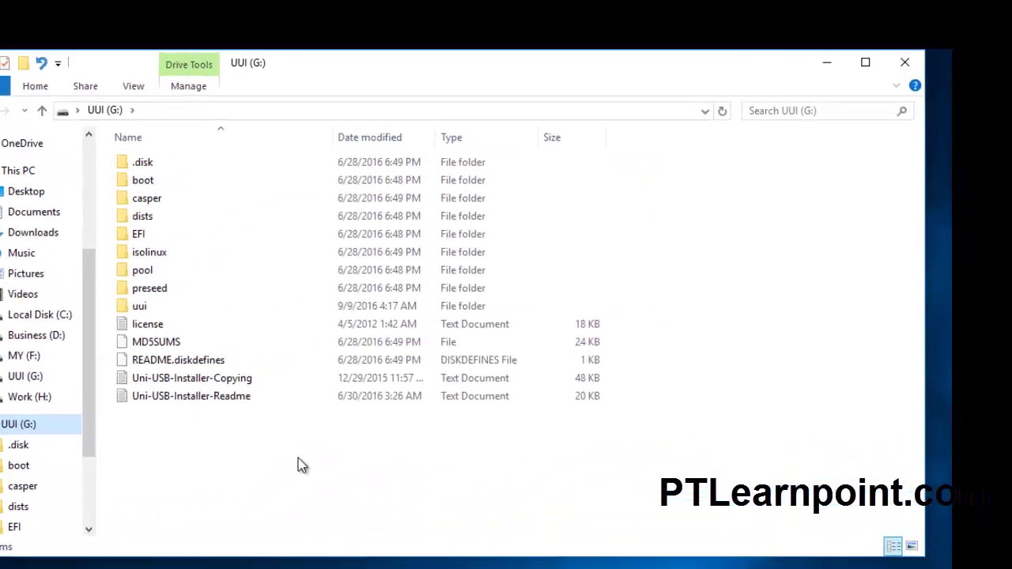